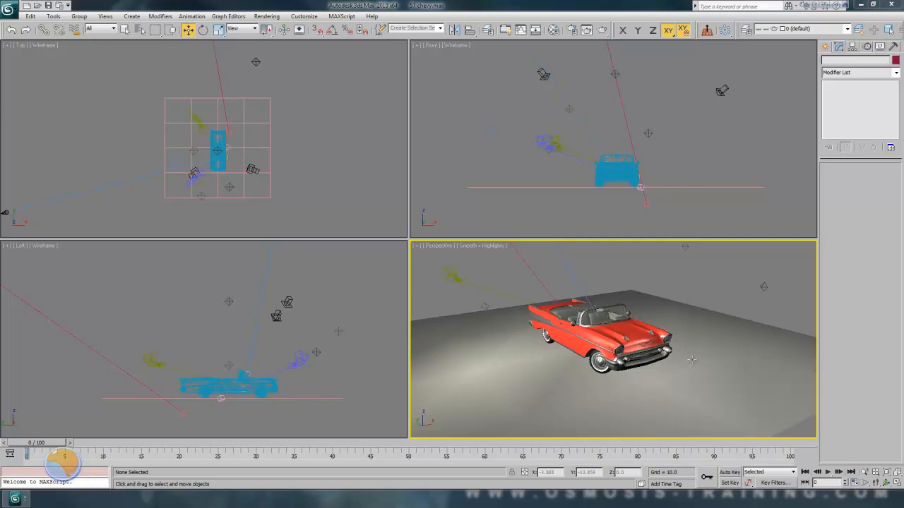
Step: Render the red convertible from a closer front three-quarter angle in the Perspective viewport, and close the rendered image
{"action": "middle_click_drag", "start_coordinate": [621, 313], "coordinate": [604, 324], "text": "alt"}
{"action": "key", "text": "alt+z"}
{"action": "left_click_drag", "start_coordinate": [617, 346], "coordinate": [615, 336]}
{"action": "middle_click_drag", "start_coordinate": [615, 336], "coordinate": [594, 336], "text": "alt"}
{"action": "key", "text": "w"}
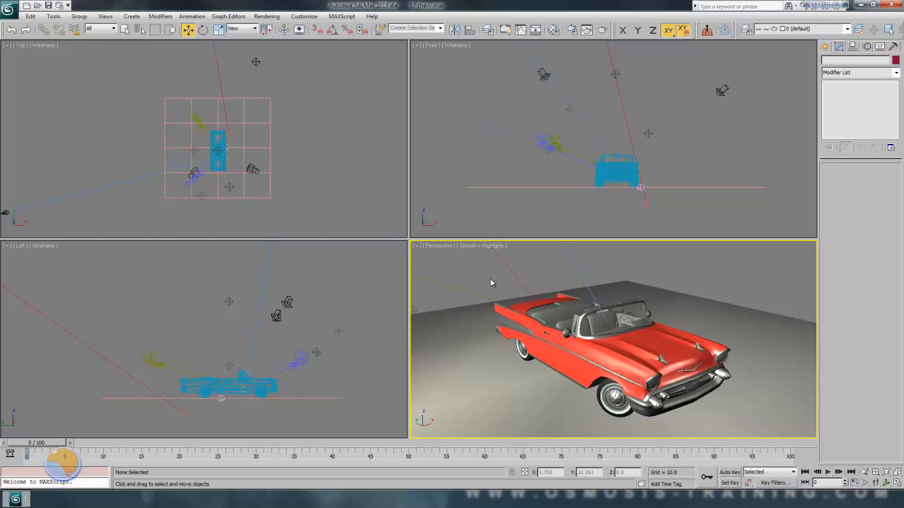
{"action": "key", "text": "shift+q"}
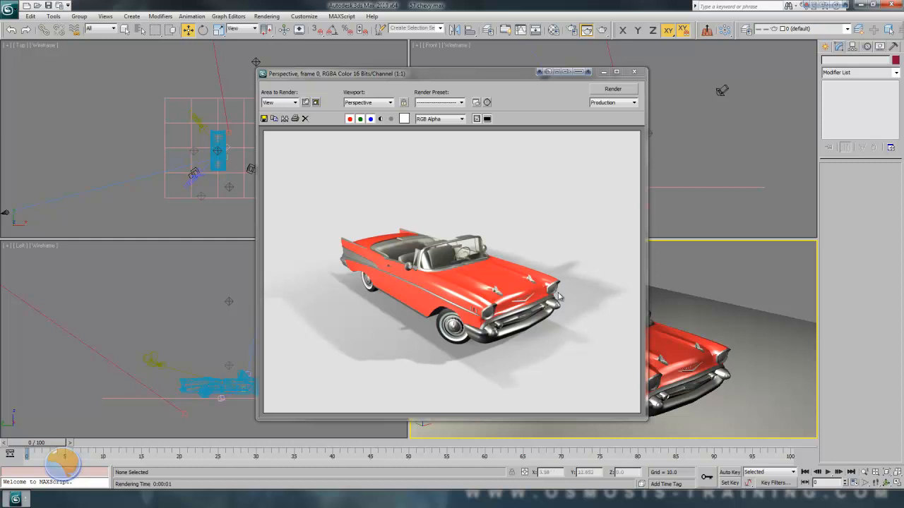
{"action": "left_click_drag", "start_coordinate": [486, 74], "coordinate": [240, 30]}
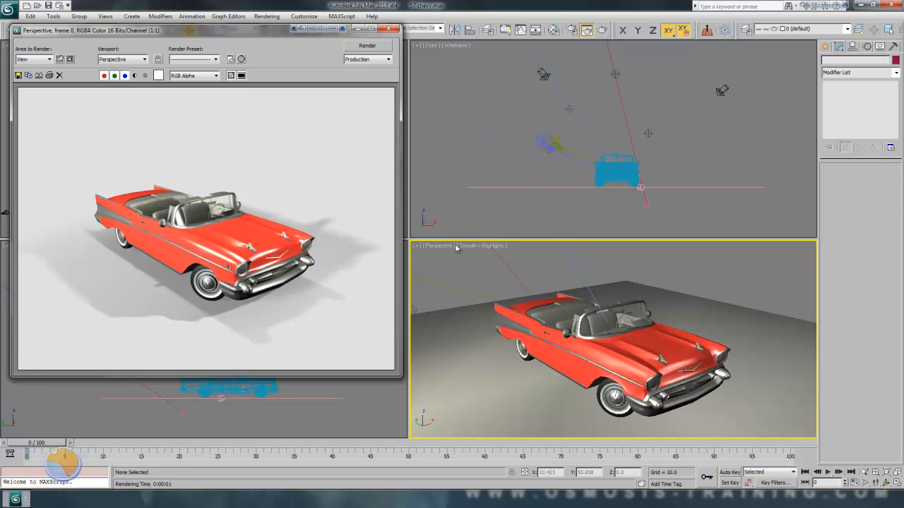
{"action": "left_click", "coordinate": [384, 29]}
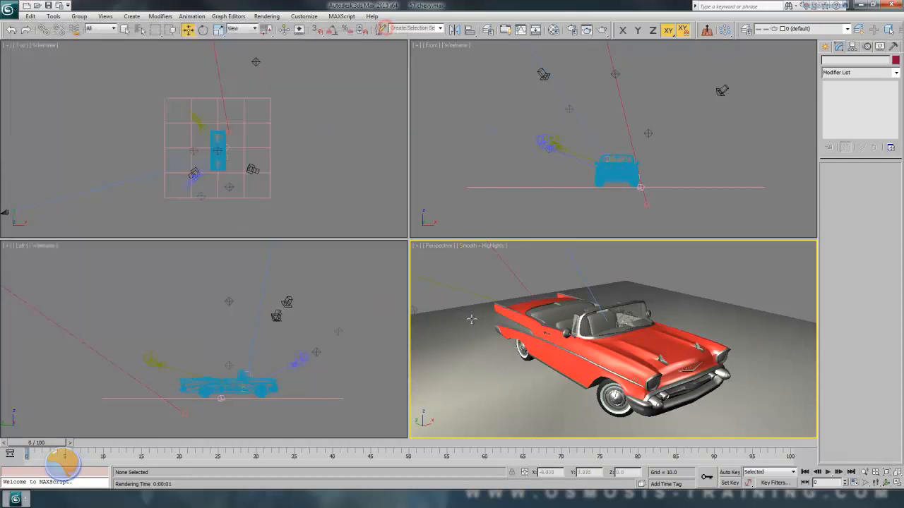
Step: Show safe frames in the Perspective viewport, and open the Render Setup dialog placed clear of that viewport
{"action": "left_click", "coordinate": [431, 246]}
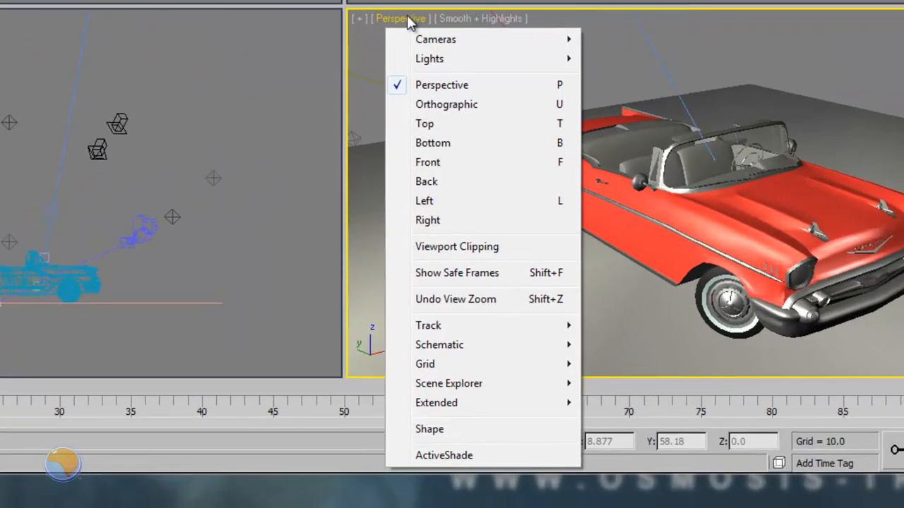
{"action": "left_click", "coordinate": [476, 275]}
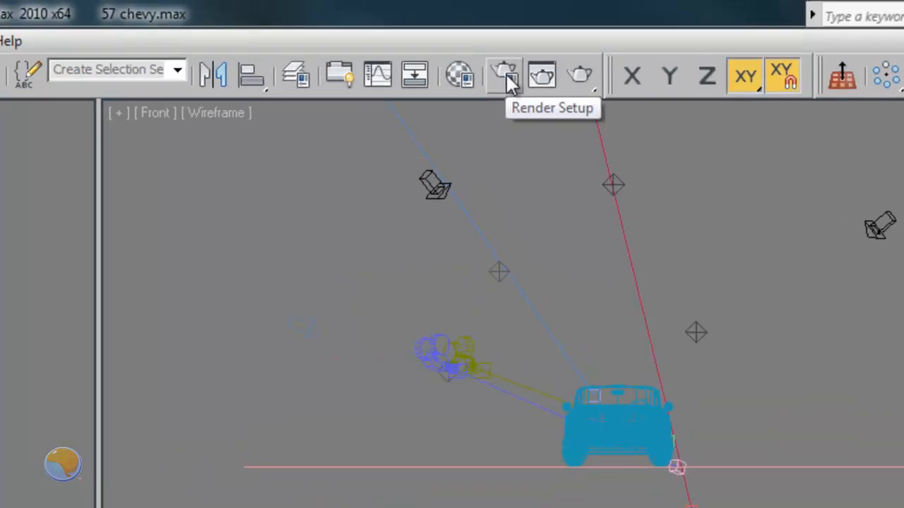
{"action": "left_click", "coordinate": [492, 85]}
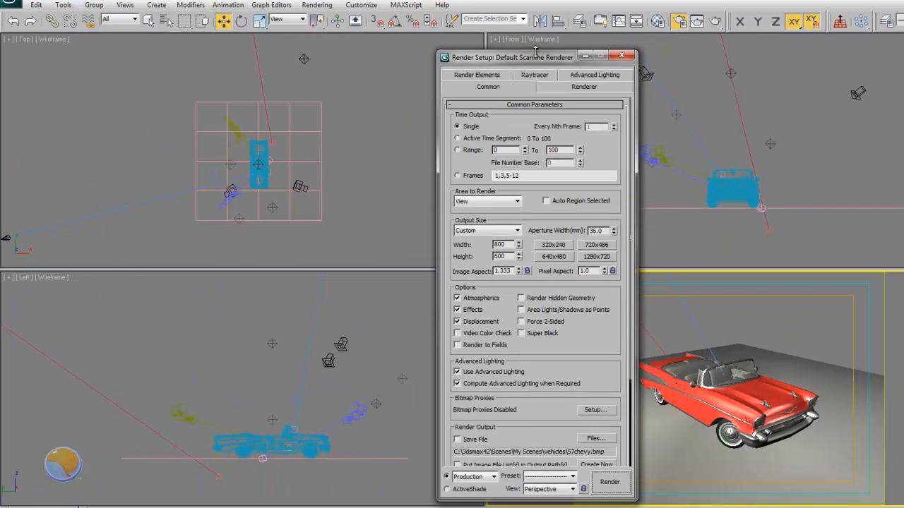
{"action": "left_click_drag", "start_coordinate": [538, 58], "coordinate": [256, 15]}
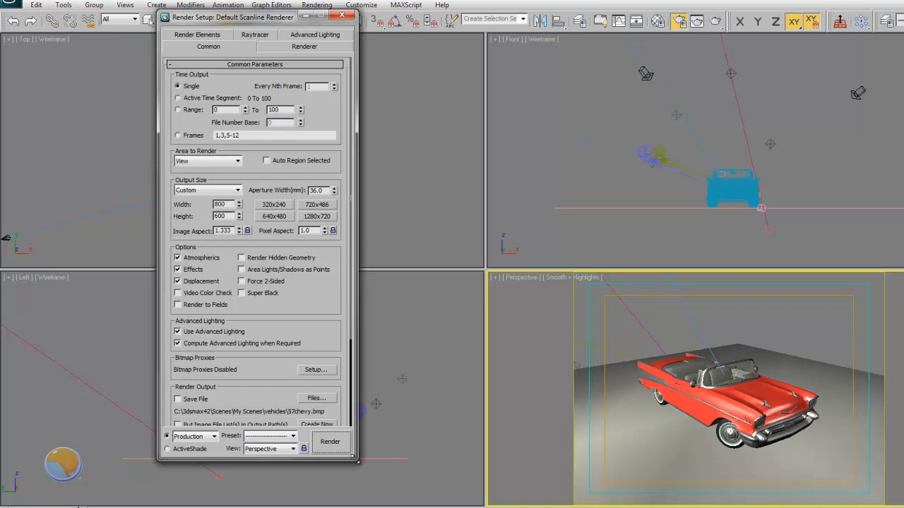
{"action": "double_click", "coordinate": [356, 460]}
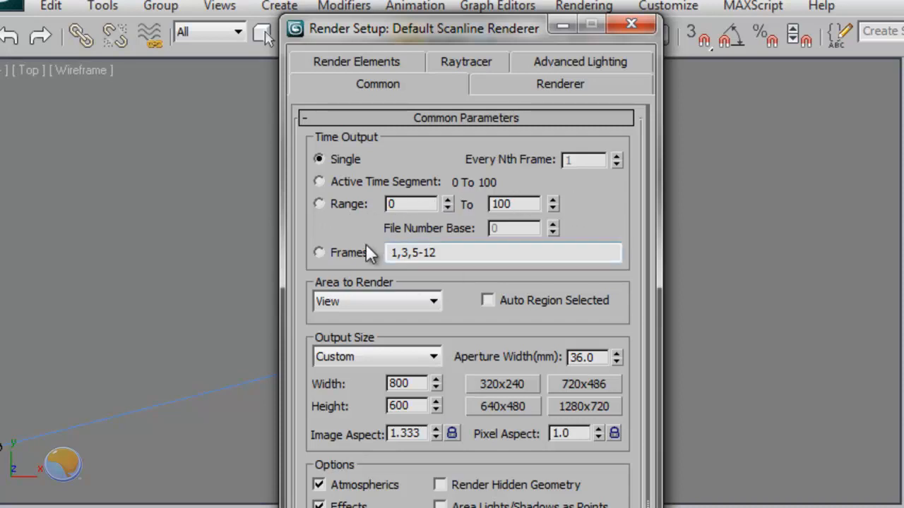
Step: Try the Selected option for the area to render, and set the area back to View
{"action": "left_click", "coordinate": [404, 254]}
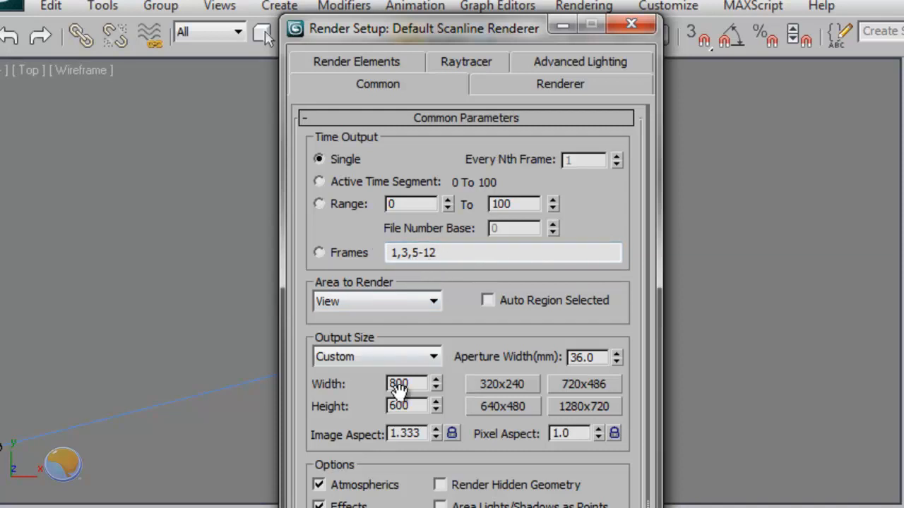
{"action": "left_click", "coordinate": [434, 303]}
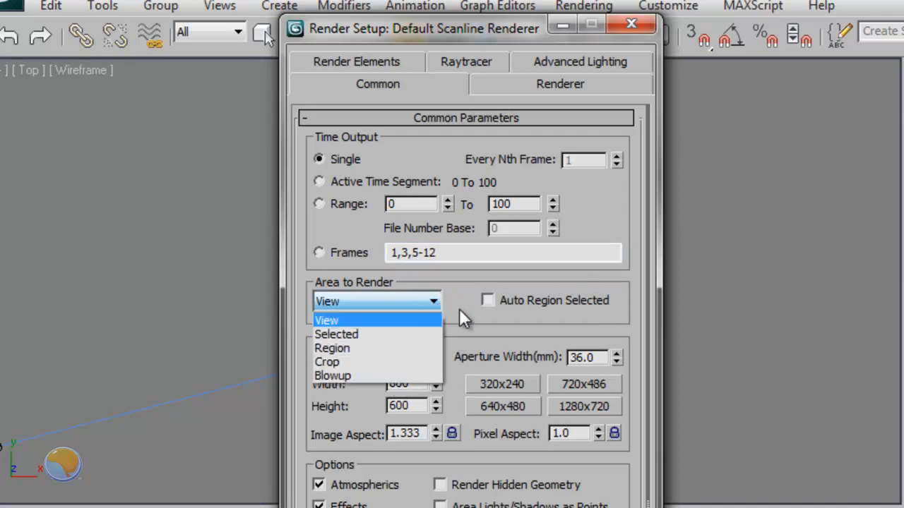
{"action": "left_click", "coordinate": [358, 334]}
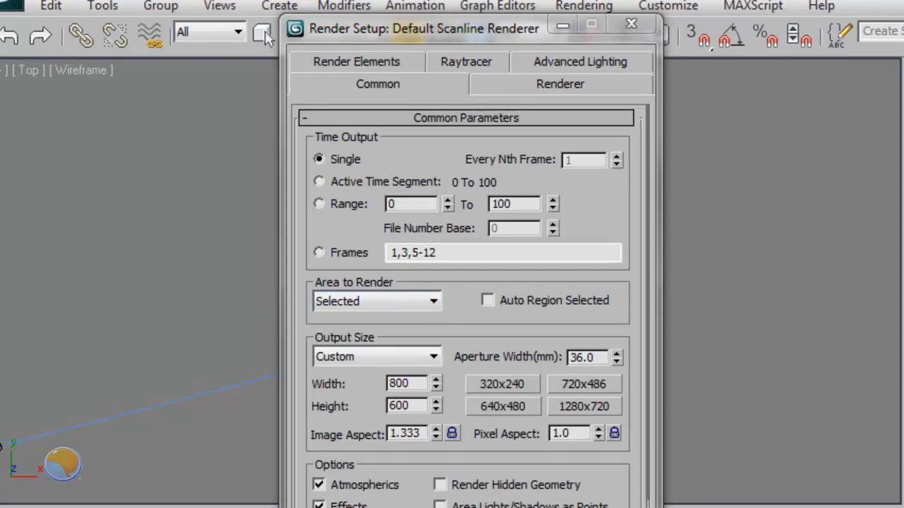
{"action": "left_click", "coordinate": [430, 303]}
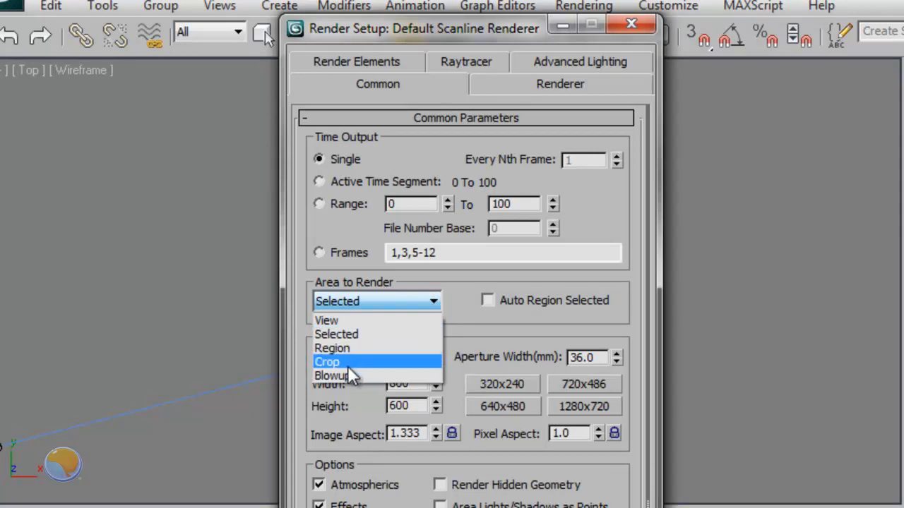
{"action": "left_click", "coordinate": [476, 312]}
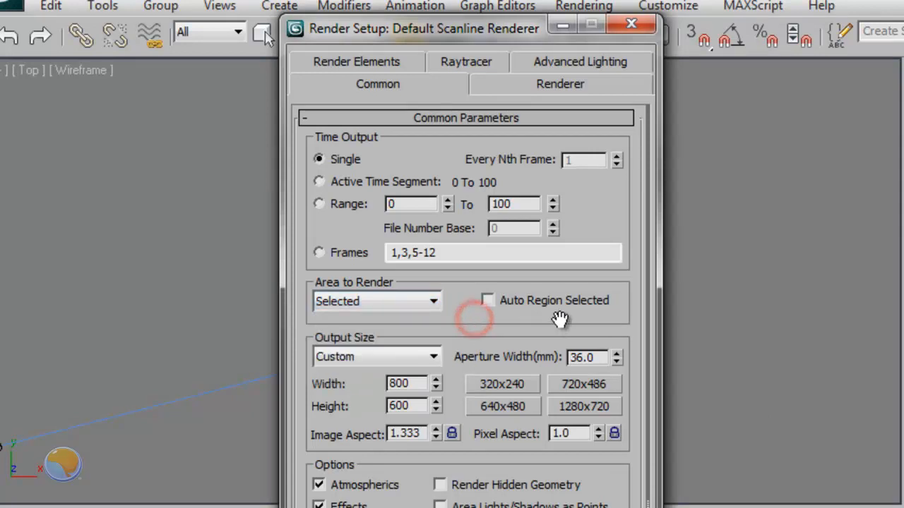
{"action": "left_click", "coordinate": [431, 301]}
{"action": "left_click", "coordinate": [370, 319]}
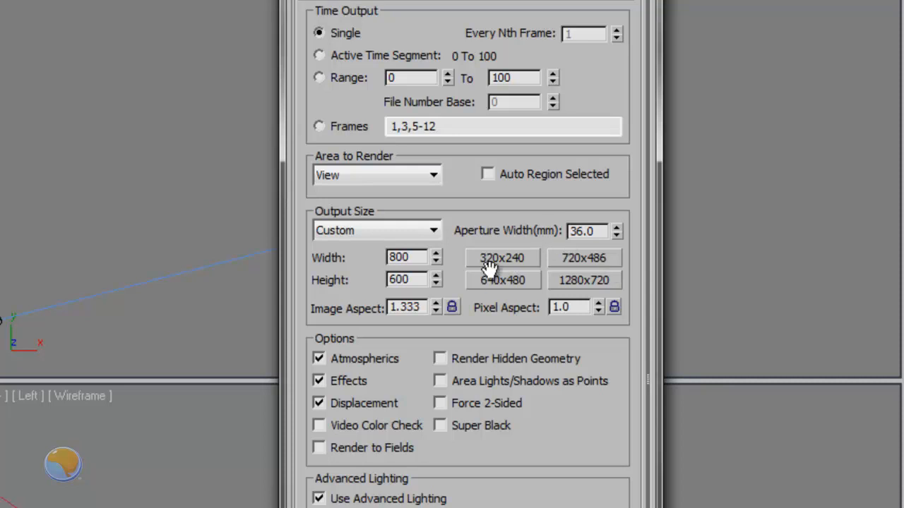
Step: Examine the configuration of the 1280x720 size preset and the list of film and video output size formats
{"action": "left_click", "coordinate": [437, 231]}
{"action": "left_click", "coordinate": [518, 222]}
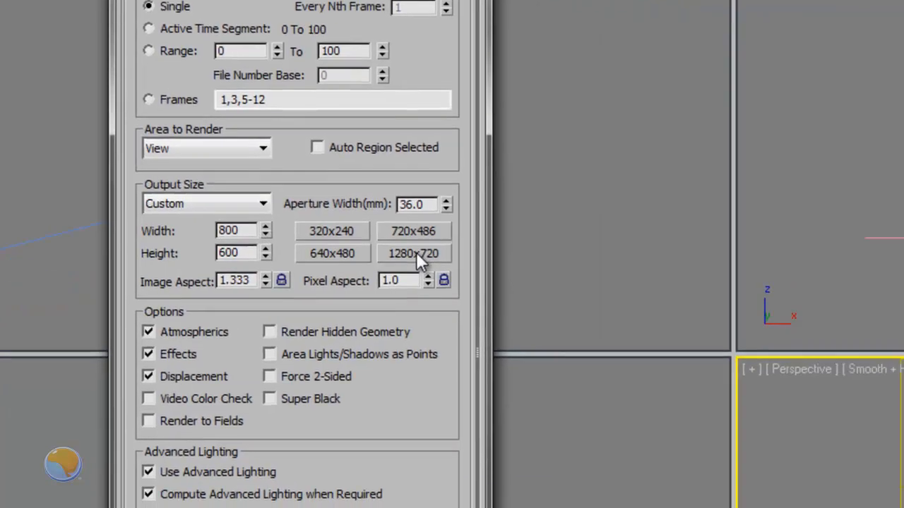
{"action": "right_click", "coordinate": [415, 252]}
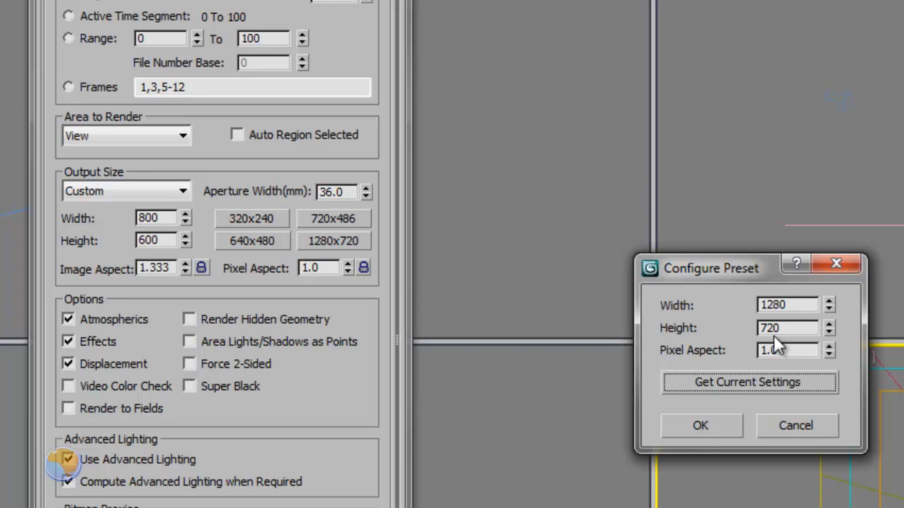
{"action": "left_click", "coordinate": [798, 425]}
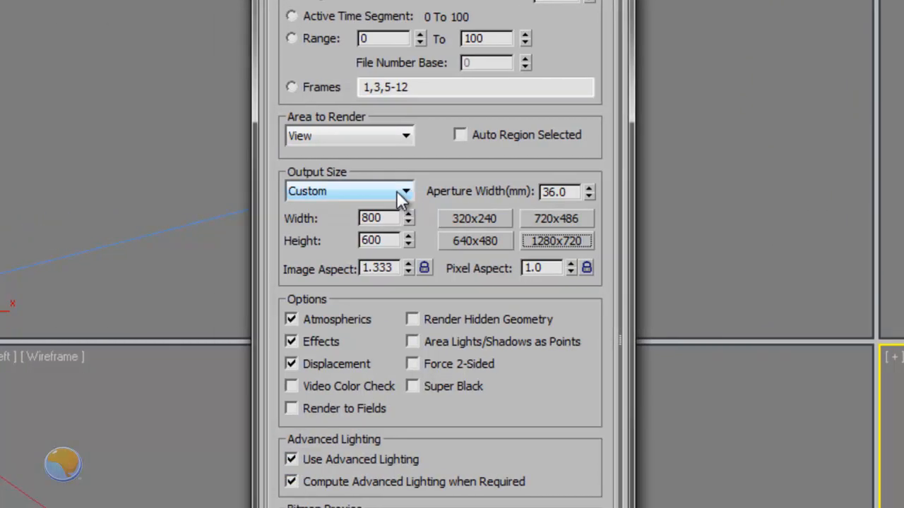
{"action": "left_click", "coordinate": [406, 191]}
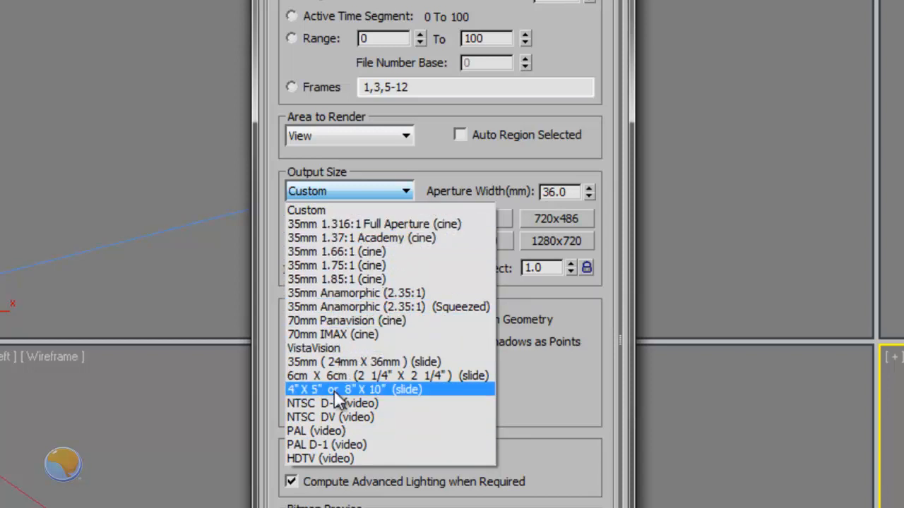
{"action": "left_click", "coordinate": [408, 191]}
{"action": "left_click", "coordinate": [430, 165]}
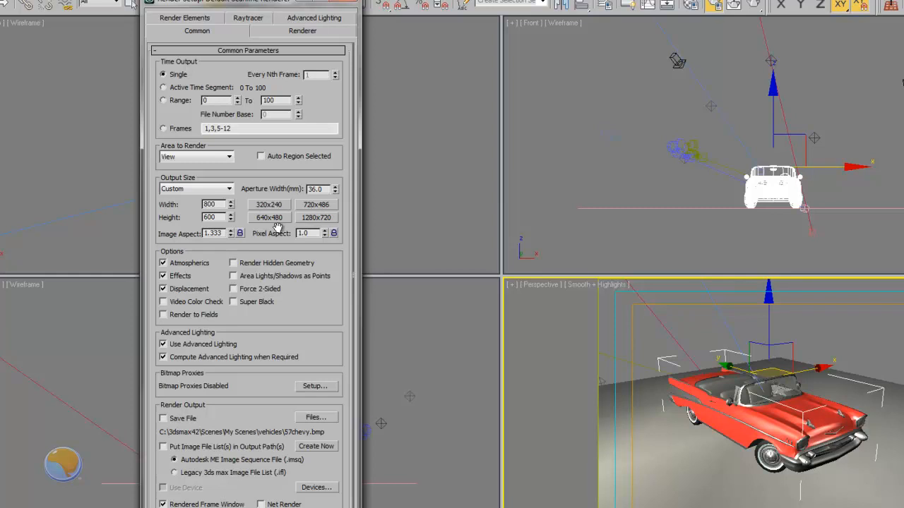
Step: Turn on Save File for the render output
{"action": "left_click_drag", "start_coordinate": [255, 415], "coordinate": [255, 372]}
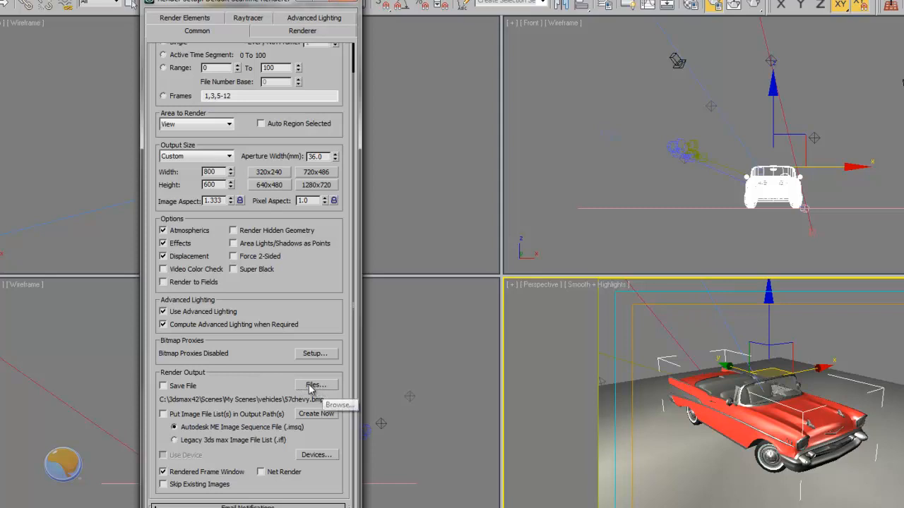
{"action": "left_click", "coordinate": [163, 386]}
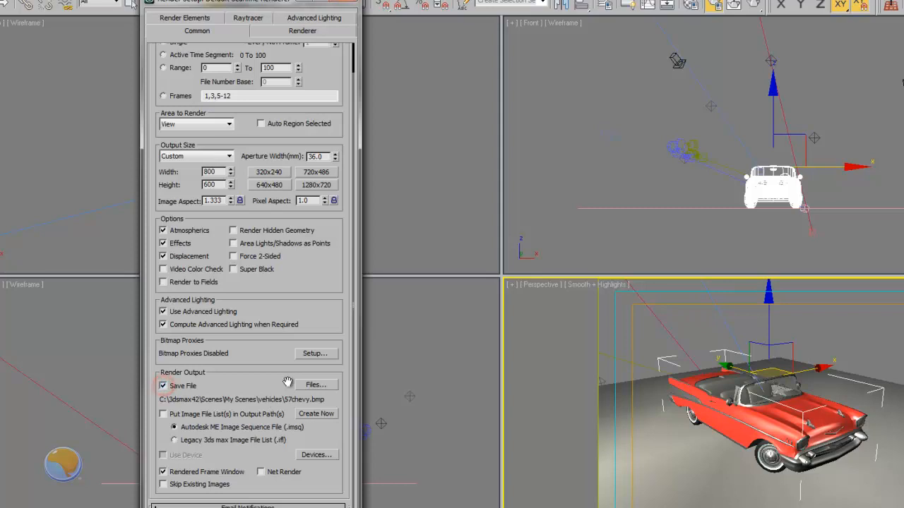
Step: Review the image and video file types available for the render output file, and leave without saving
{"action": "left_click", "coordinate": [314, 386]}
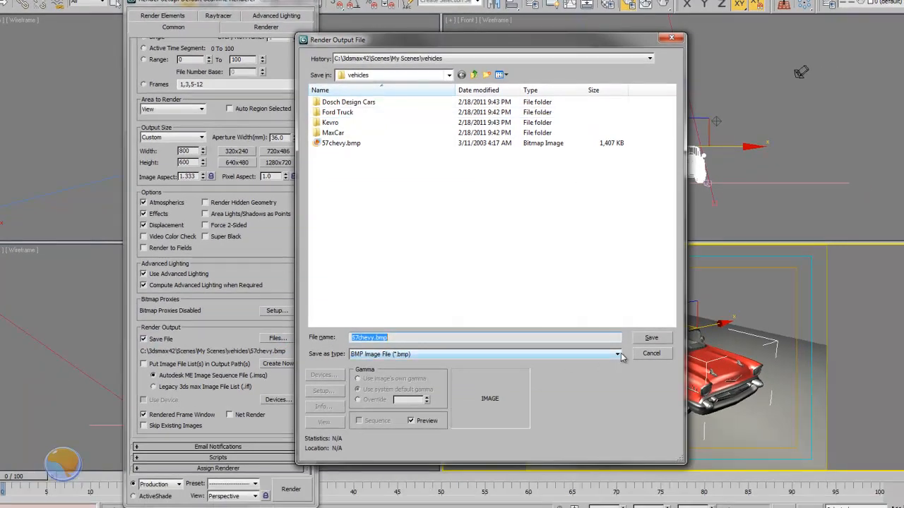
{"action": "left_click", "coordinate": [618, 355]}
{"action": "left_click", "coordinate": [650, 378]}
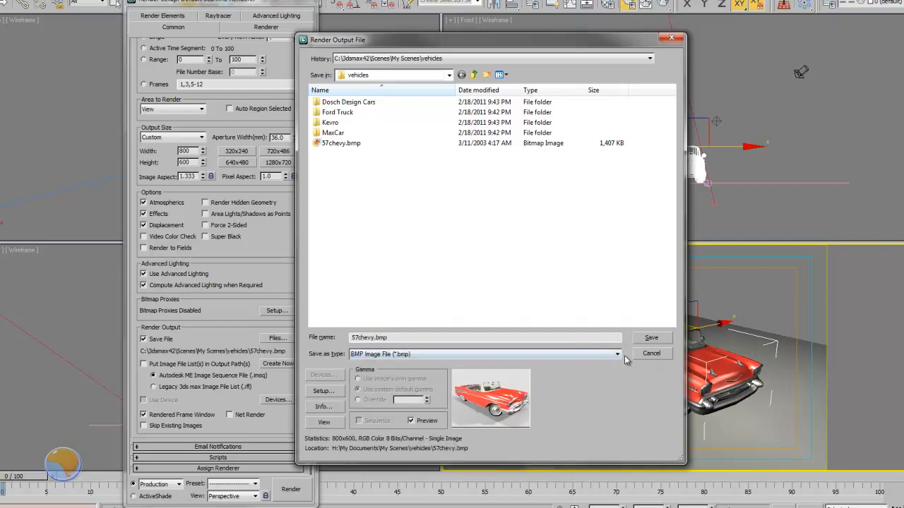
{"action": "left_click", "coordinate": [618, 354]}
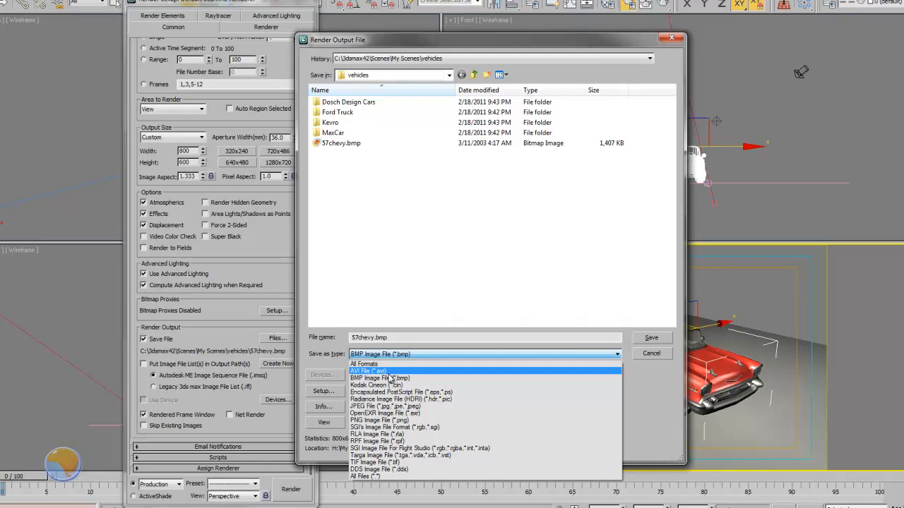
{"action": "left_click", "coordinate": [642, 397]}
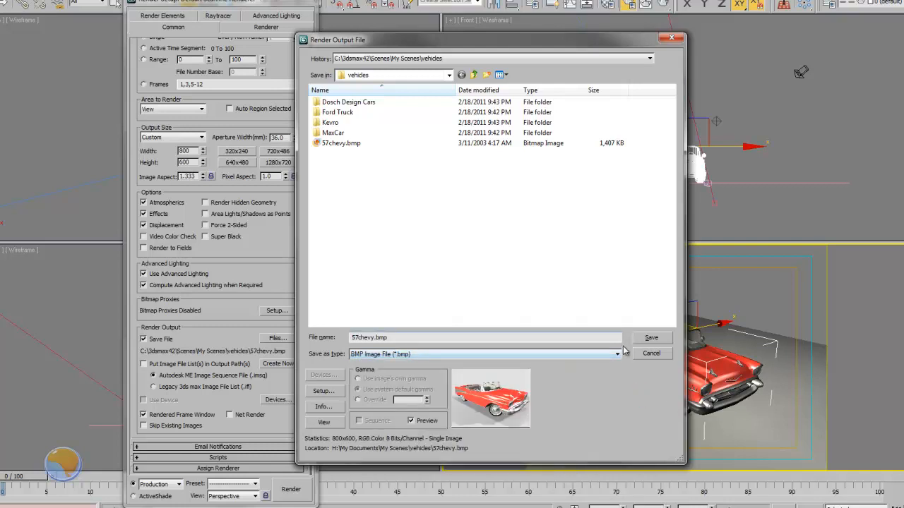
{"action": "left_click", "coordinate": [618, 356]}
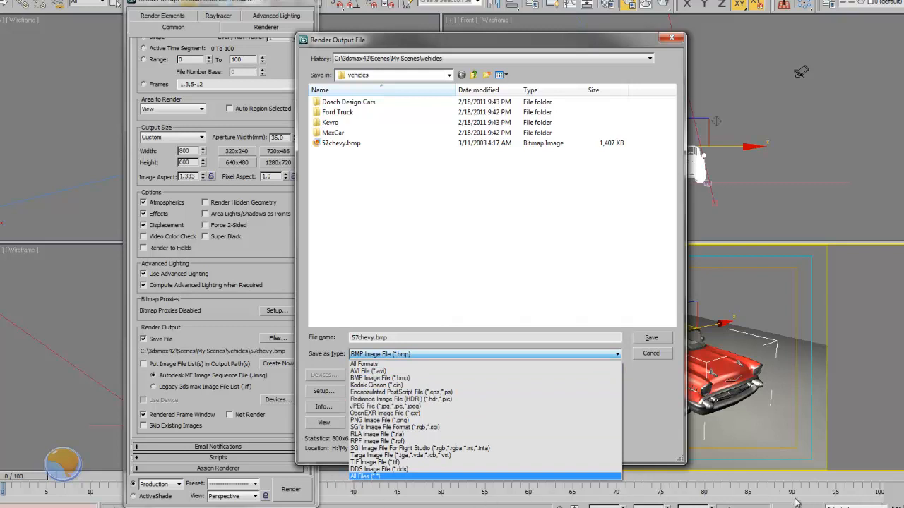
{"action": "left_click", "coordinate": [662, 403]}
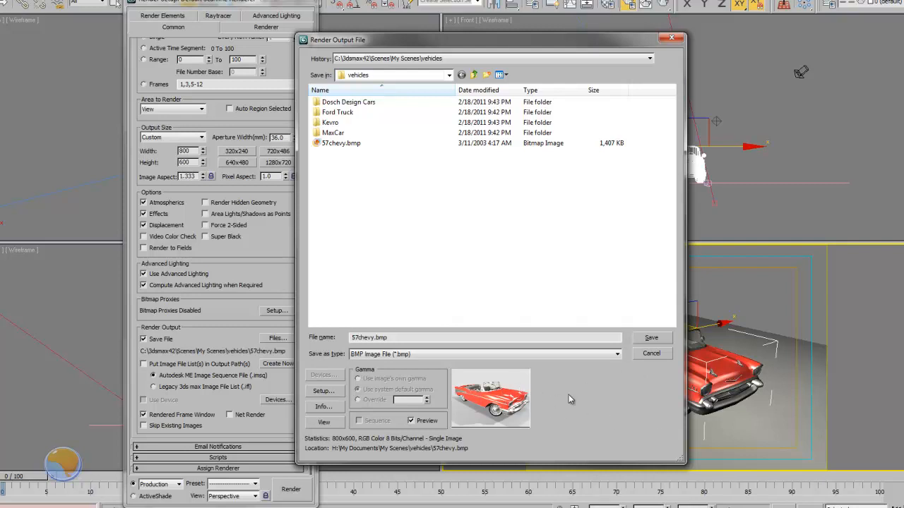
{"action": "left_click", "coordinate": [651, 353]}
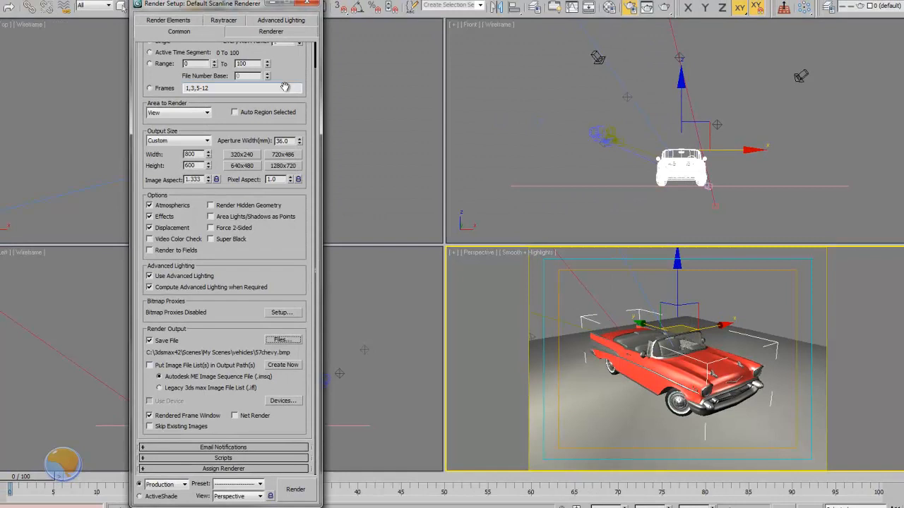
Step: Look over the Default Scanline Renderer settings, and expand the Assign Renderer section of the common render settings
{"action": "left_click", "coordinate": [248, 32]}
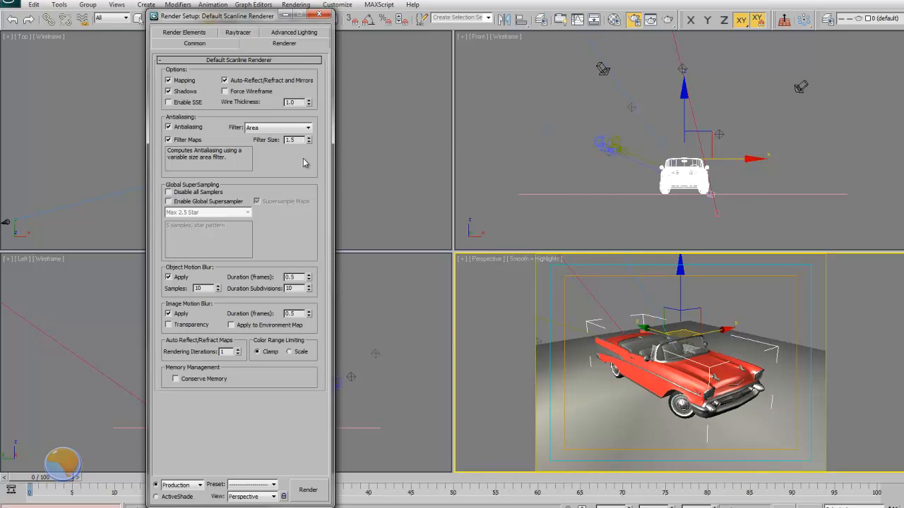
{"action": "left_click", "coordinate": [195, 43]}
{"action": "left_click", "coordinate": [257, 320]}
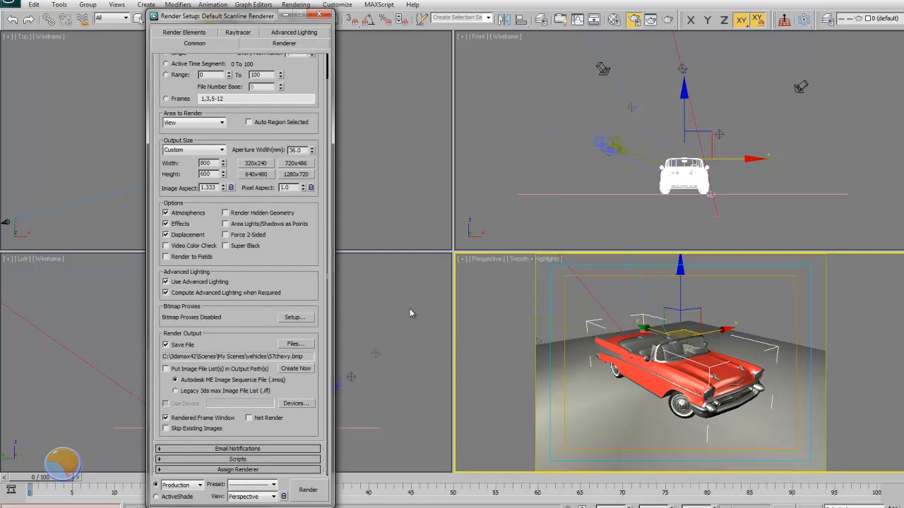
{"action": "left_click", "coordinate": [261, 469]}
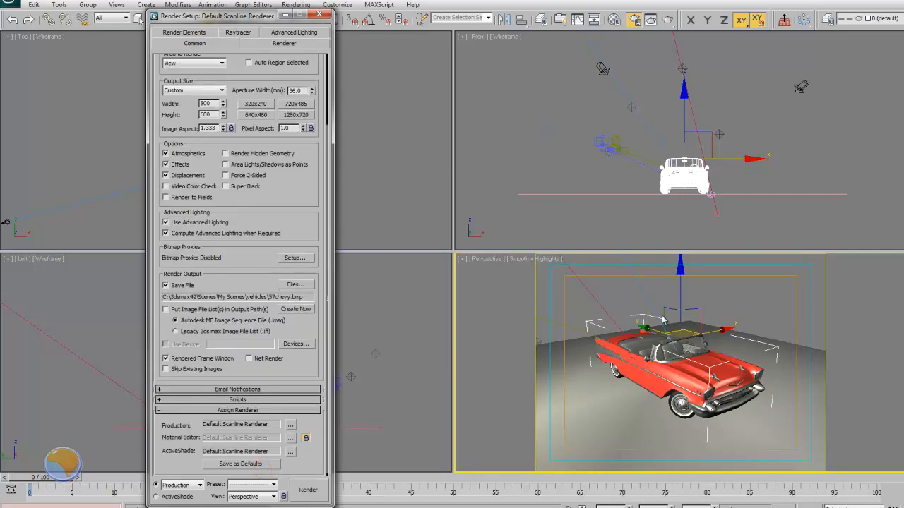
Step: Deselect the car in the Perspective viewport
{"action": "right_click", "coordinate": [542, 323]}
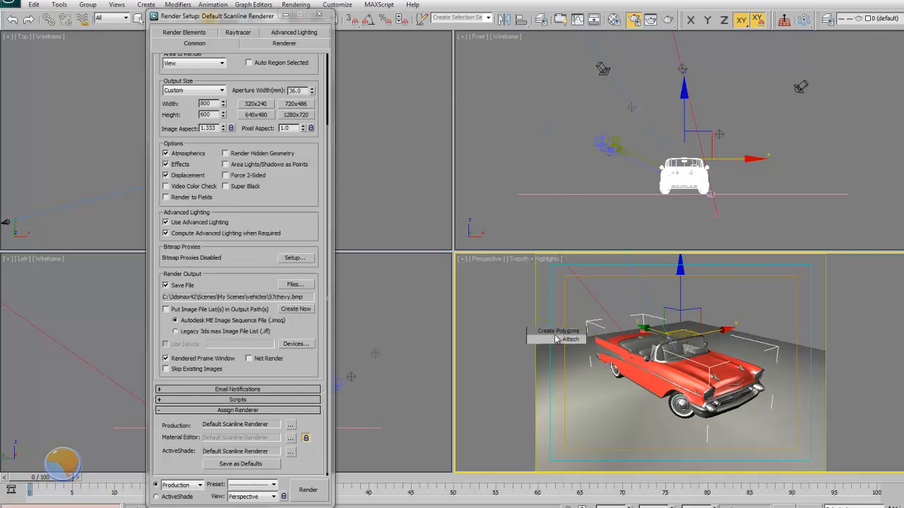
{"action": "left_click", "coordinate": [309, 492]}
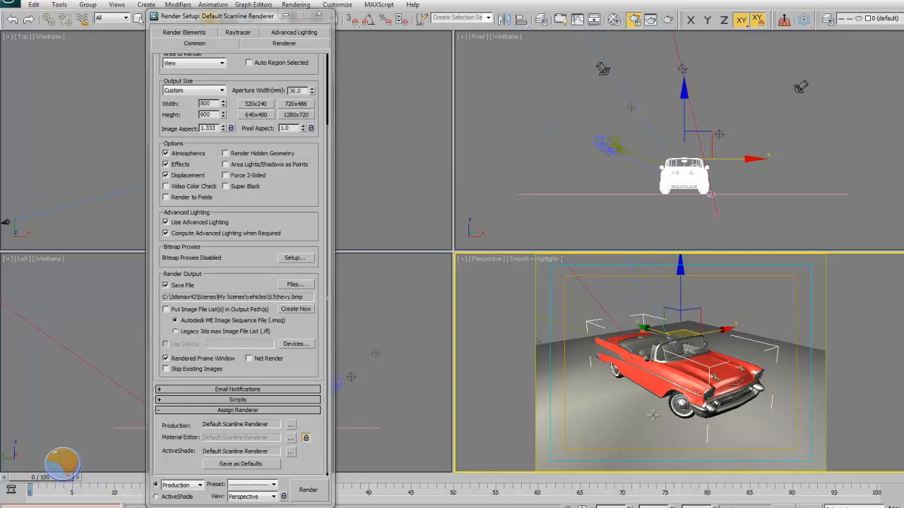
{"action": "left_click", "coordinate": [616, 302]}
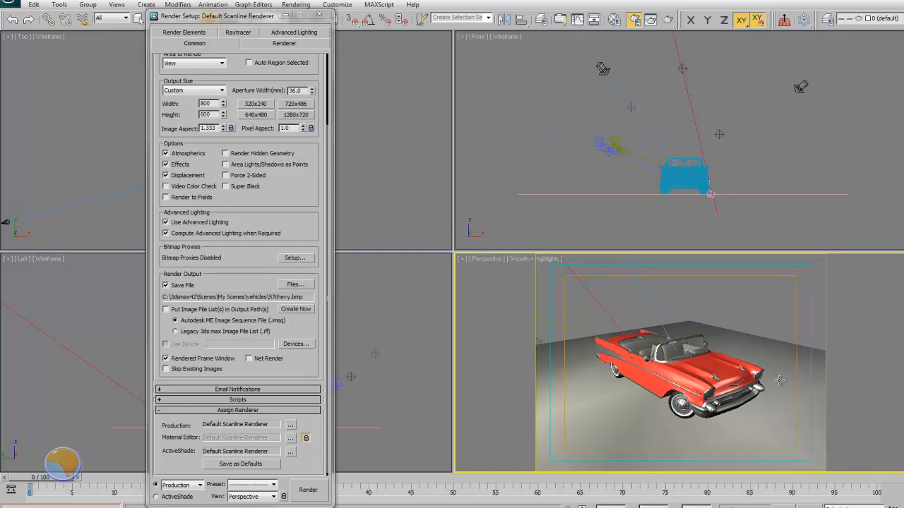
Step: Switch the Perspective viewport to the Camera.VPort01 view and try to render it with Save File enabled
{"action": "key", "text": "c"}
{"action": "double_click", "coordinate": [470, 193]}
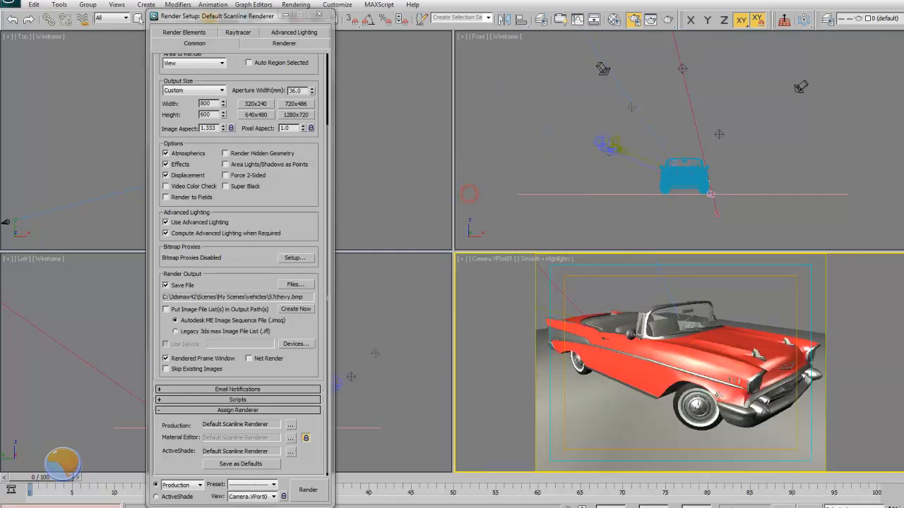
{"action": "left_click", "coordinate": [310, 493]}
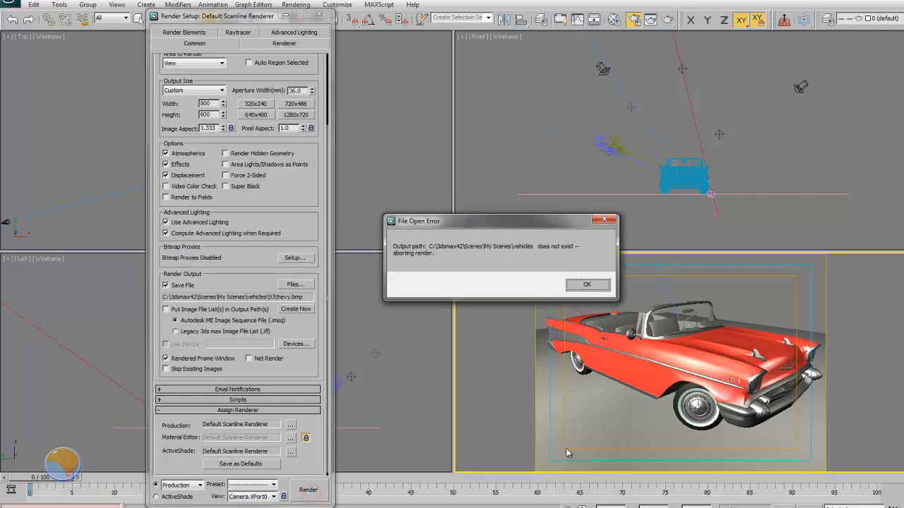
{"action": "left_click", "coordinate": [588, 285]}
Step: Turn off Save File, render the camera view with the Default Scanline Renderer, and close the rendered image
{"action": "left_click", "coordinate": [166, 285]}
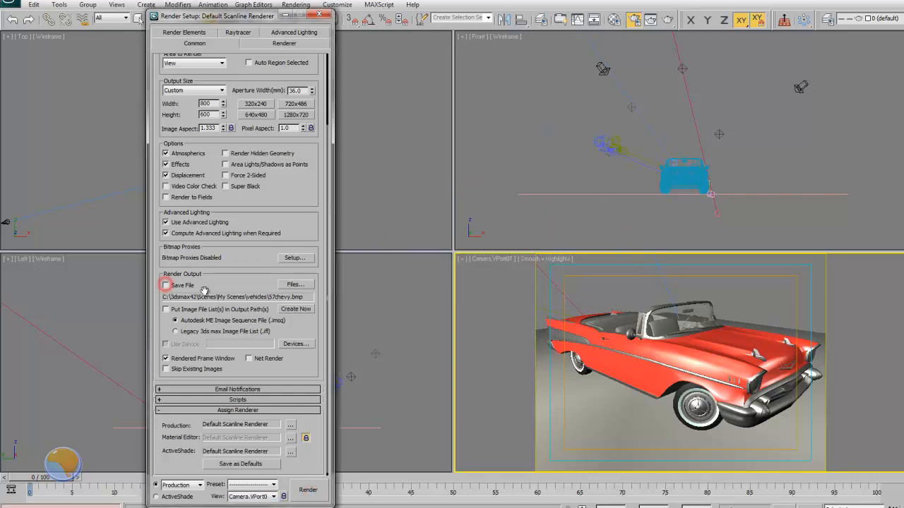
{"action": "left_click", "coordinate": [308, 491]}
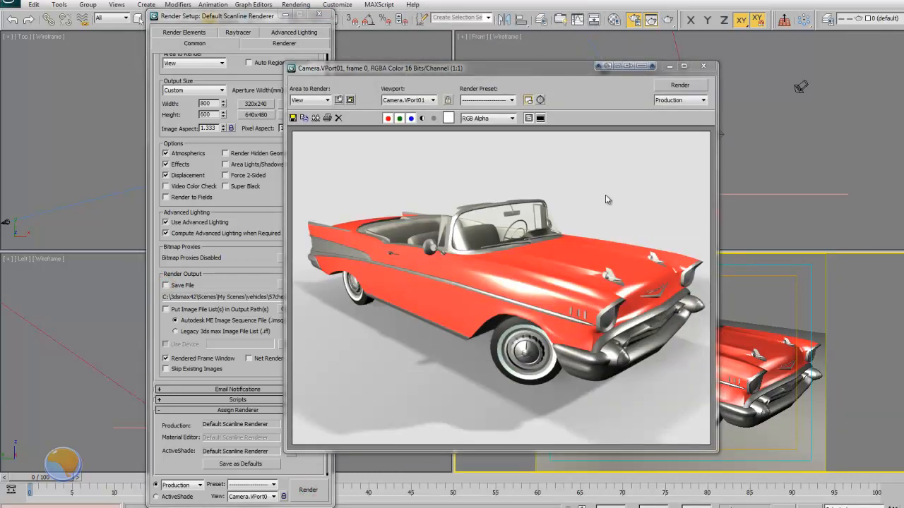
{"action": "left_click", "coordinate": [308, 490]}
{"action": "left_click", "coordinate": [704, 67]}
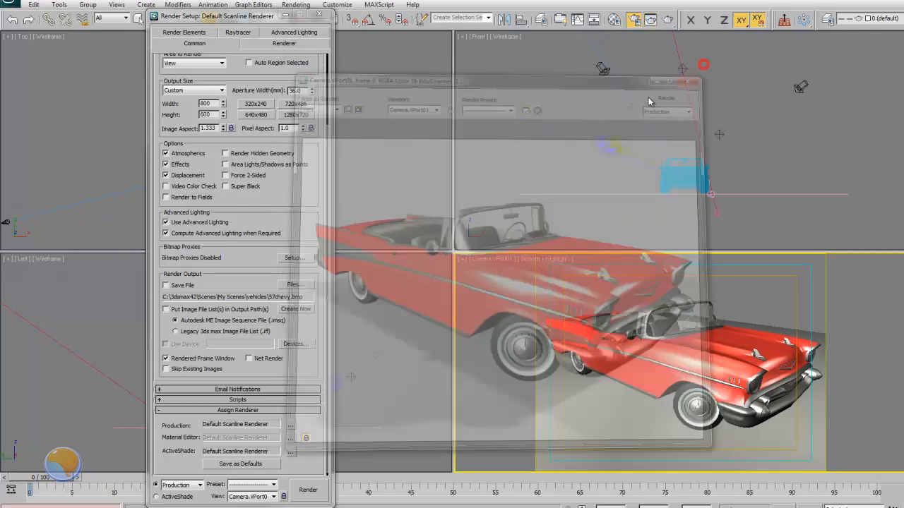
Step: Assign mental ray Renderer as the production renderer
{"action": "left_click", "coordinate": [292, 426]}
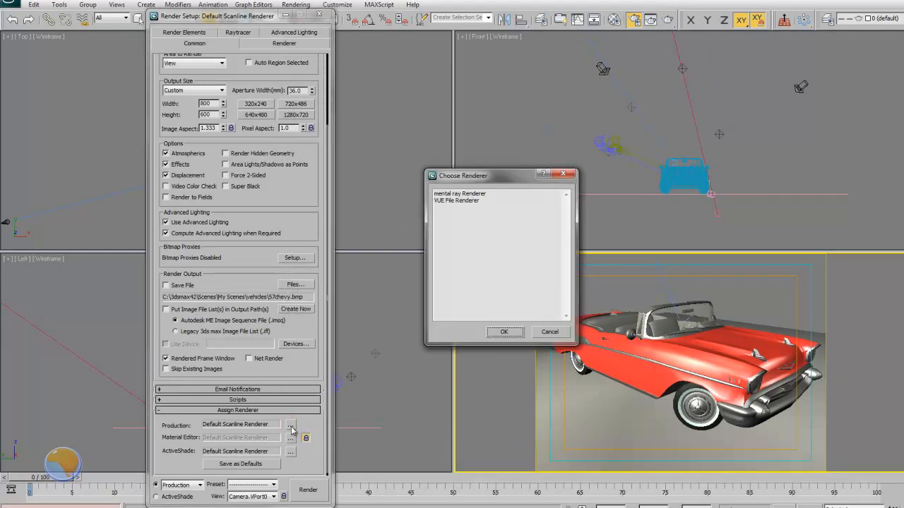
{"action": "left_click", "coordinate": [465, 195]}
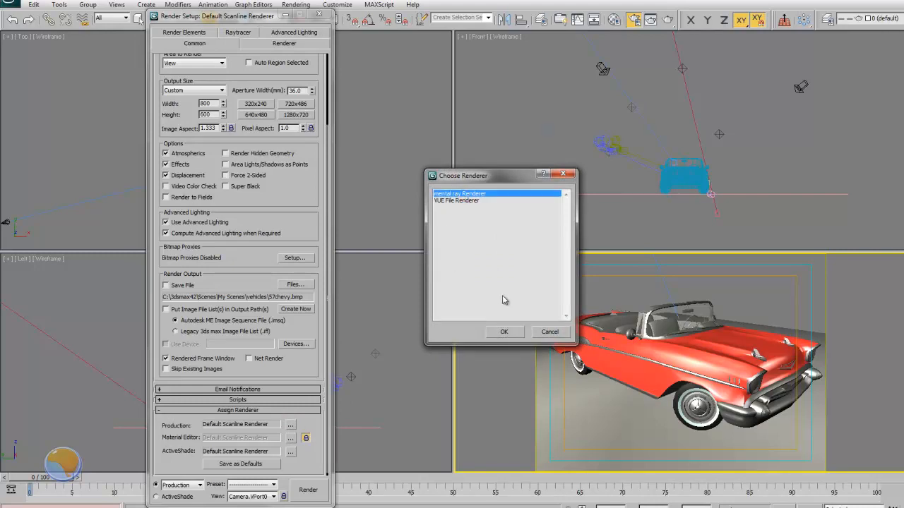
{"action": "left_click", "coordinate": [504, 332]}
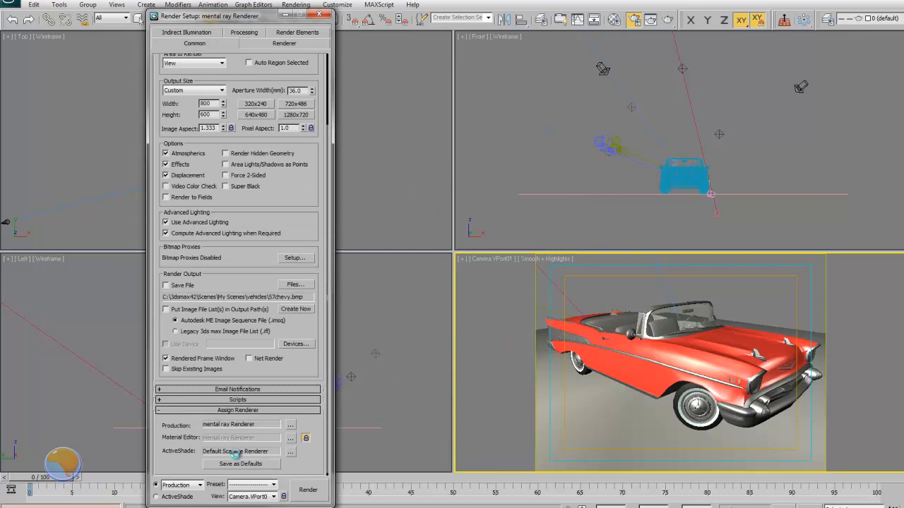
Step: Look through mental ray's renderer, processing and indirect illumination settings, and return to the common settings
{"action": "left_click", "coordinate": [285, 44]}
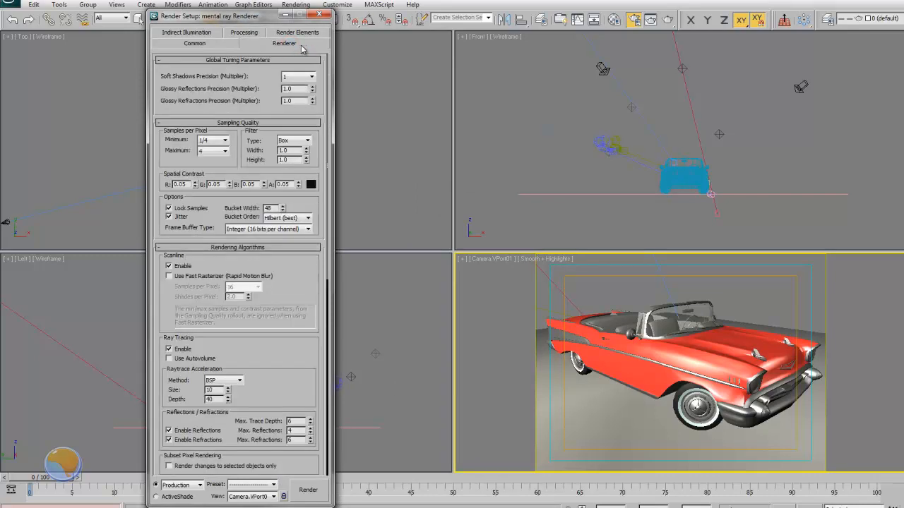
{"action": "mouse_move", "coordinate": [300, 287]}
{"action": "left_mouse_down"}
{"action": "mouse_move", "coordinate": [302, 239]}
{"action": "mouse_move", "coordinate": [298, 319]}
{"action": "mouse_move", "coordinate": [294, 156]}
{"action": "mouse_move", "coordinate": [287, 359]}
{"action": "mouse_move", "coordinate": [293, 91]}
{"action": "mouse_move", "coordinate": [291, 186]}
{"action": "left_mouse_up"}
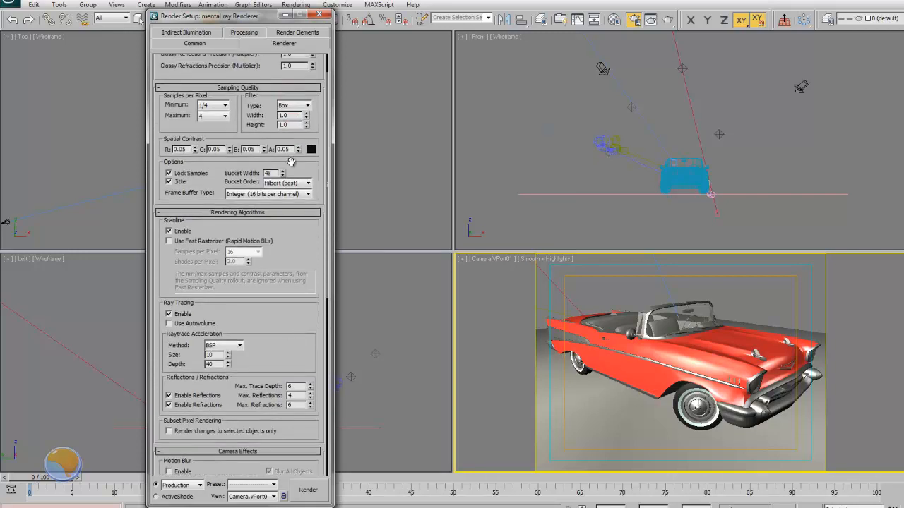
{"action": "left_click", "coordinate": [249, 34]}
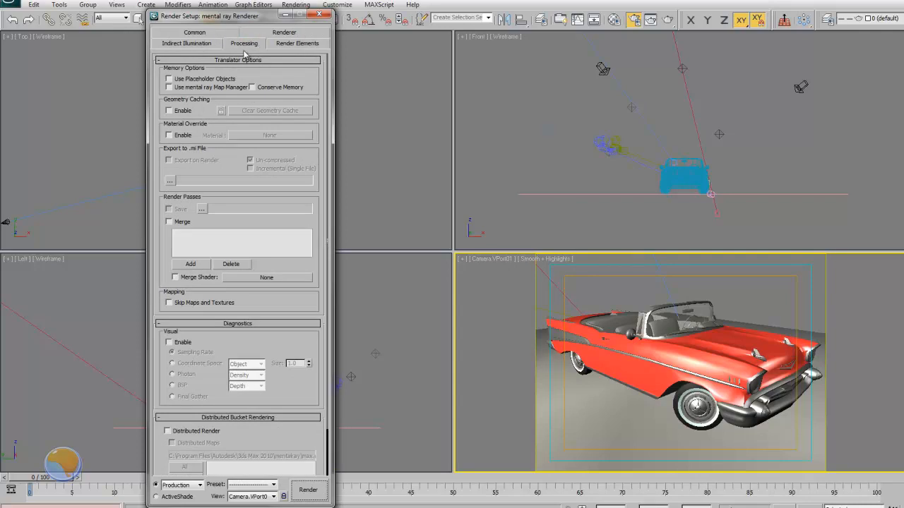
{"action": "left_click", "coordinate": [206, 46]}
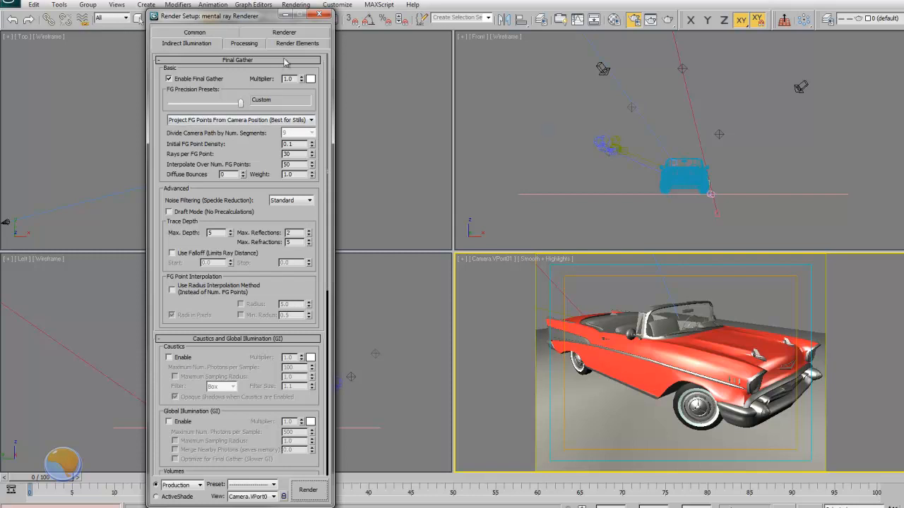
{"action": "left_click", "coordinate": [188, 31]}
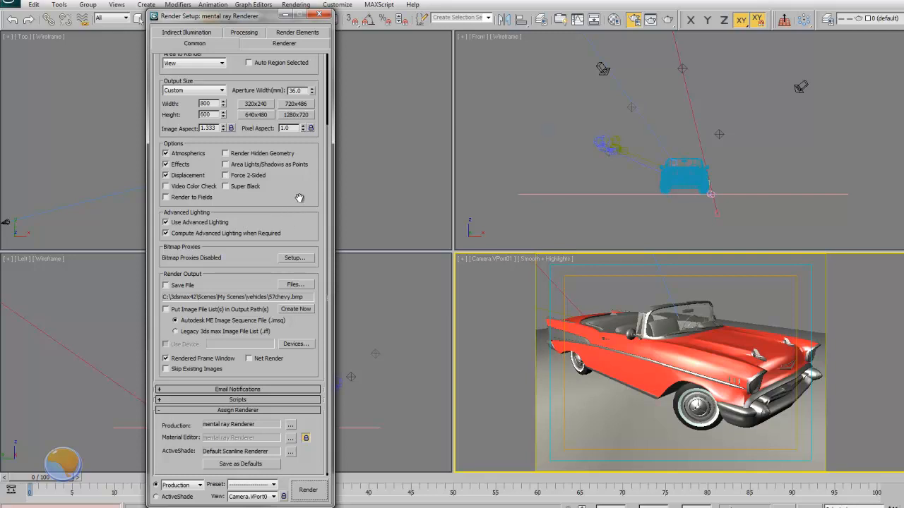
Step: Render the camera view with the mental ray Renderer
{"action": "left_click", "coordinate": [310, 493]}
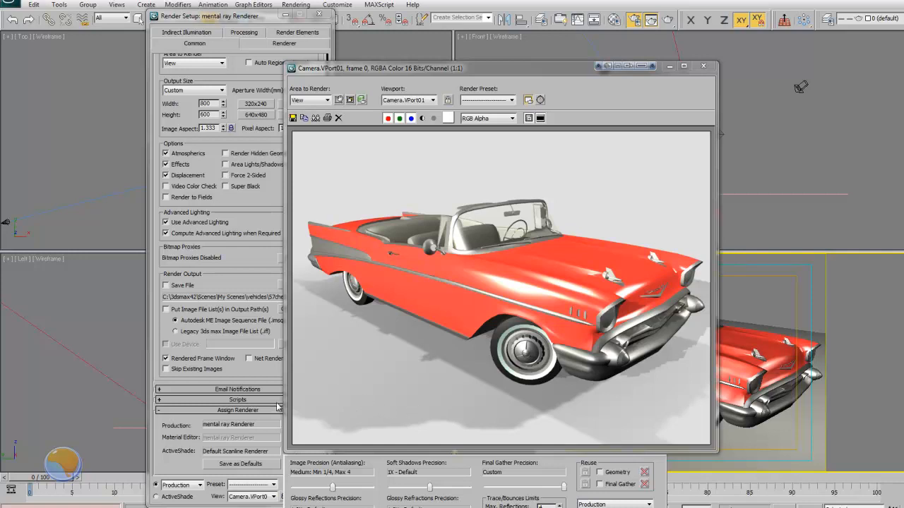
{"action": "left_click_drag", "start_coordinate": [528, 69], "coordinate": [581, 13]}
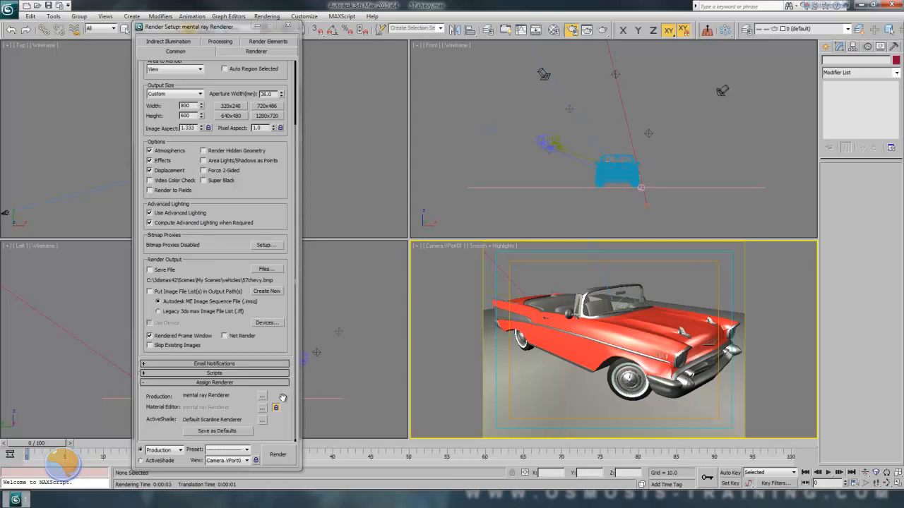
Step: Review the mental ray sampling quality and rendering algorithm settings, along with the Processing and Render Elements options
{"action": "left_click", "coordinate": [256, 52]}
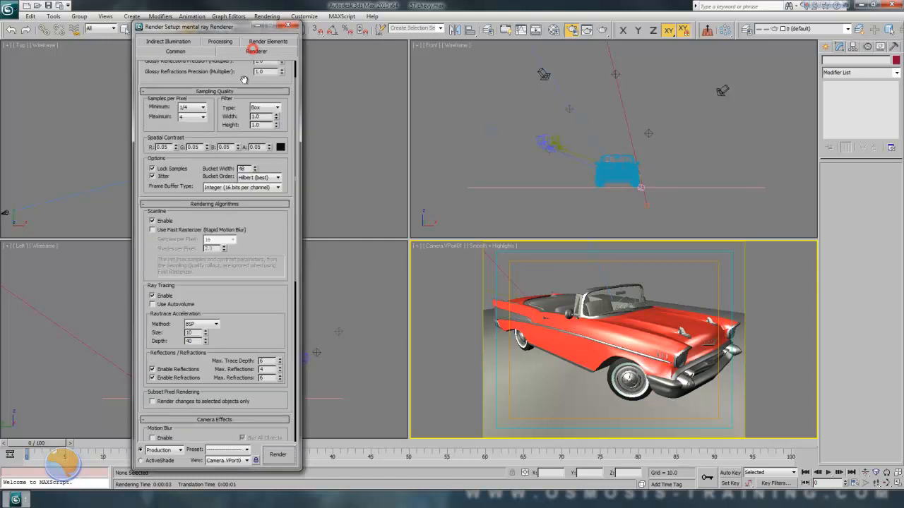
{"action": "left_click_drag", "start_coordinate": [258, 214], "coordinate": [255, 351]}
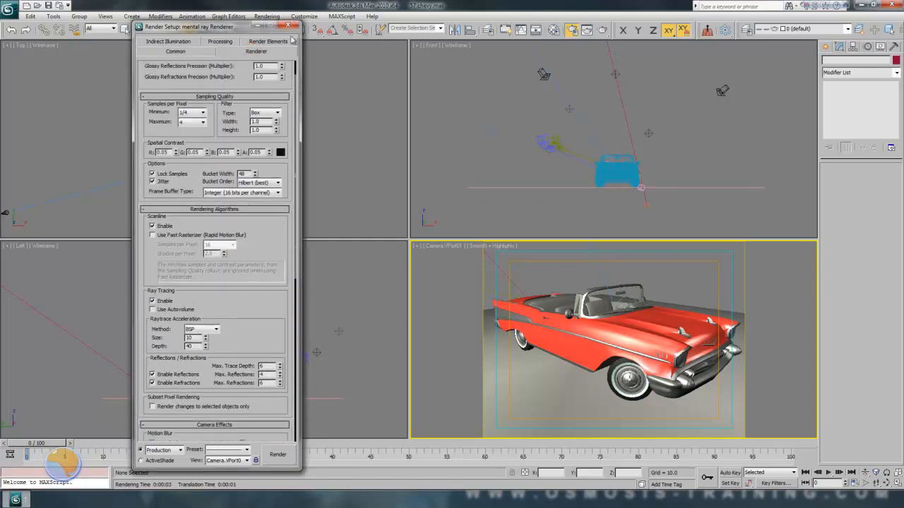
{"action": "left_click", "coordinate": [223, 42]}
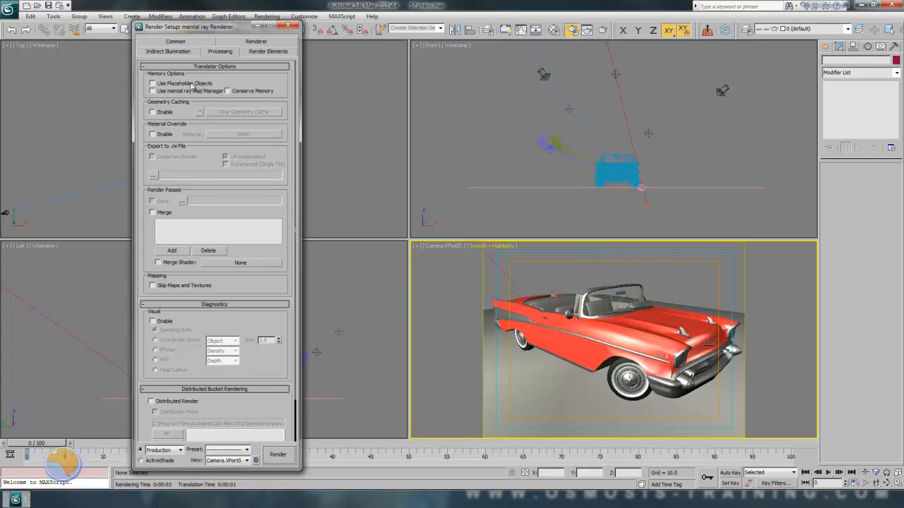
{"action": "left_click", "coordinate": [265, 51]}
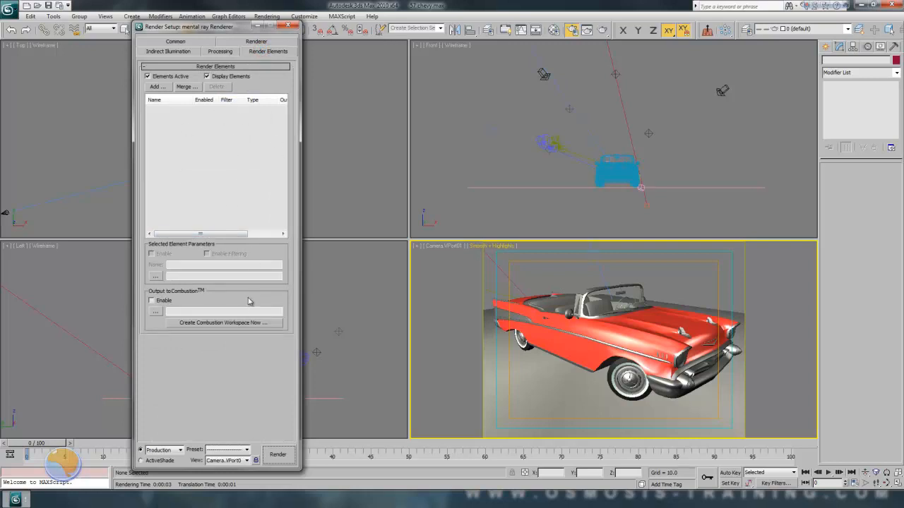
{"action": "left_click", "coordinate": [258, 42]}
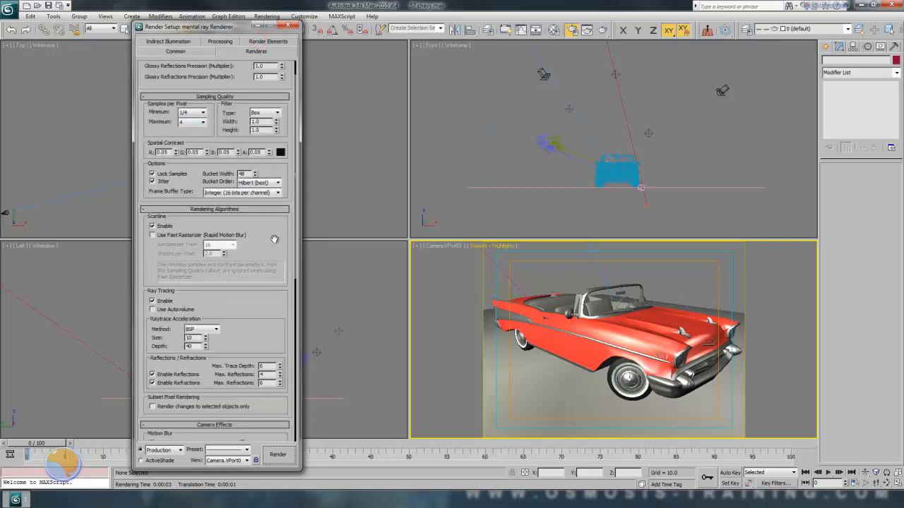
{"action": "scroll", "coordinate": [274, 239], "scroll_direction": "up", "scroll_amount": 2}
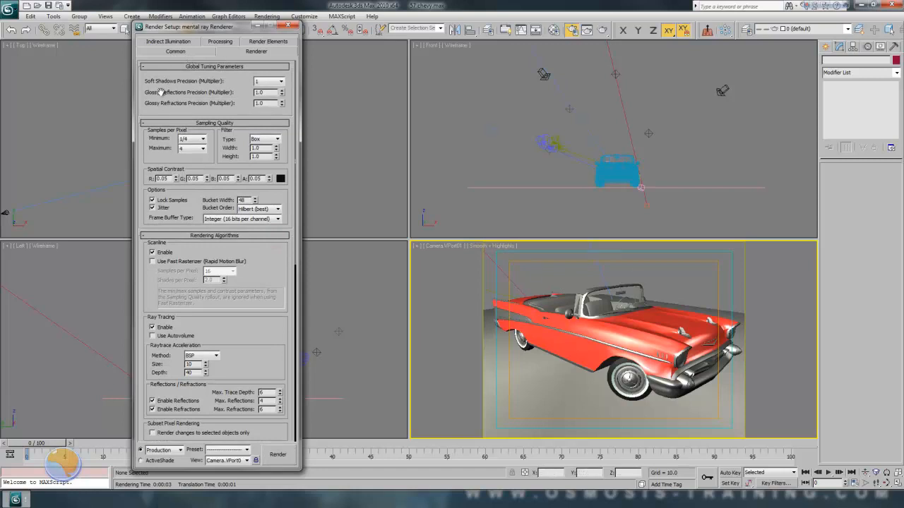
Step: Look over the common render parameters, from Time Output and Output Size down to the renderer assignment
{"action": "left_click", "coordinate": [176, 56]}
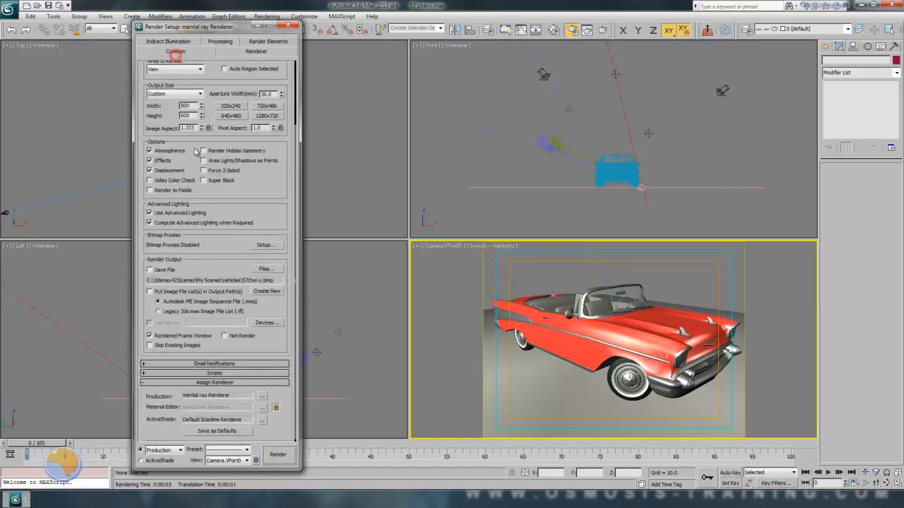
{"action": "left_click_drag", "start_coordinate": [276, 181], "coordinate": [278, 224]}
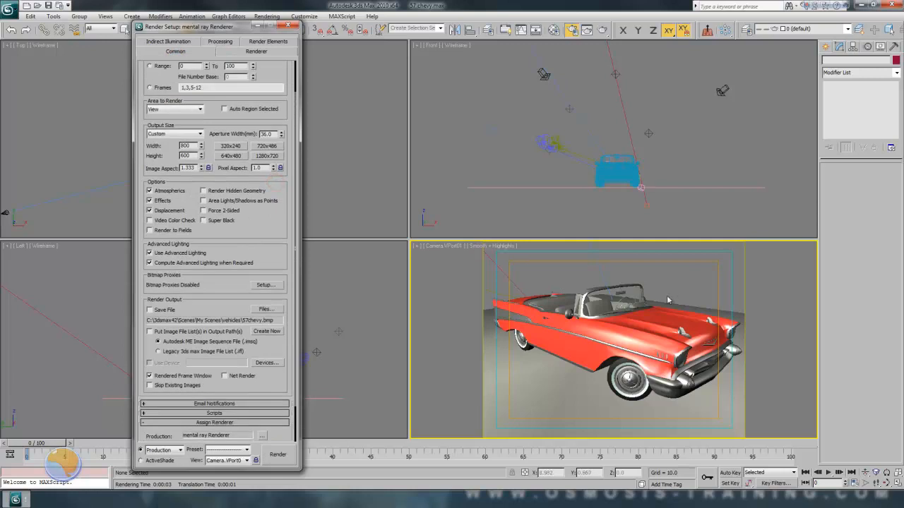
{"action": "scroll", "coordinate": [259, 220], "scroll_direction": "up", "scroll_amount": 2}
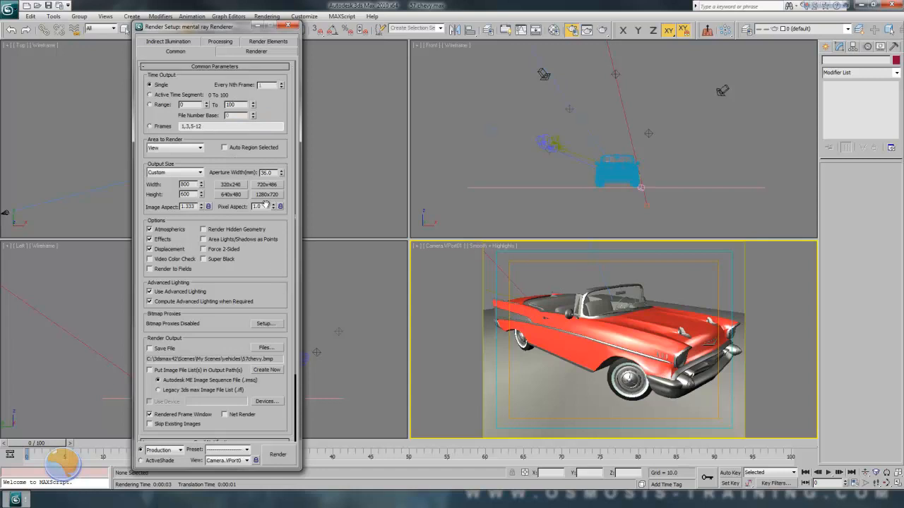
{"action": "left_click_drag", "start_coordinate": [264, 277], "coordinate": [266, 193]}
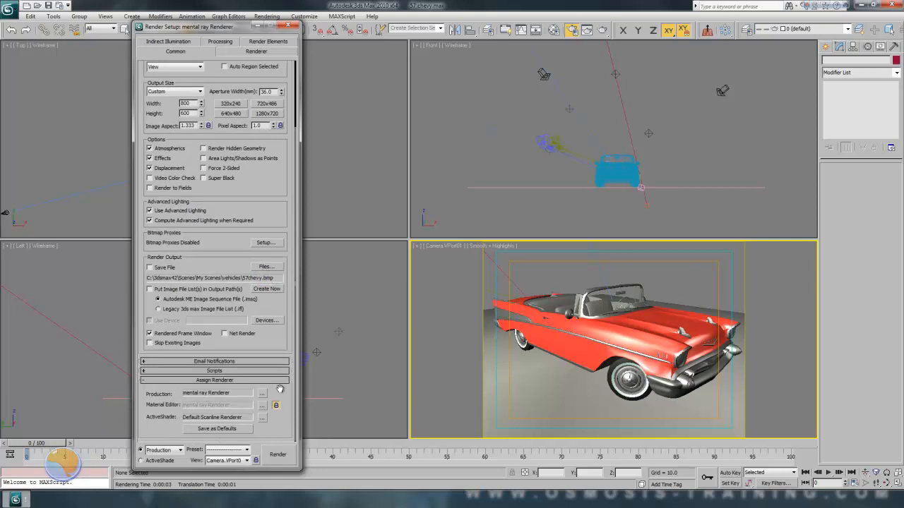
Step: Render the camera view once more with mental ray and close the rendered image
{"action": "left_click", "coordinate": [277, 454]}
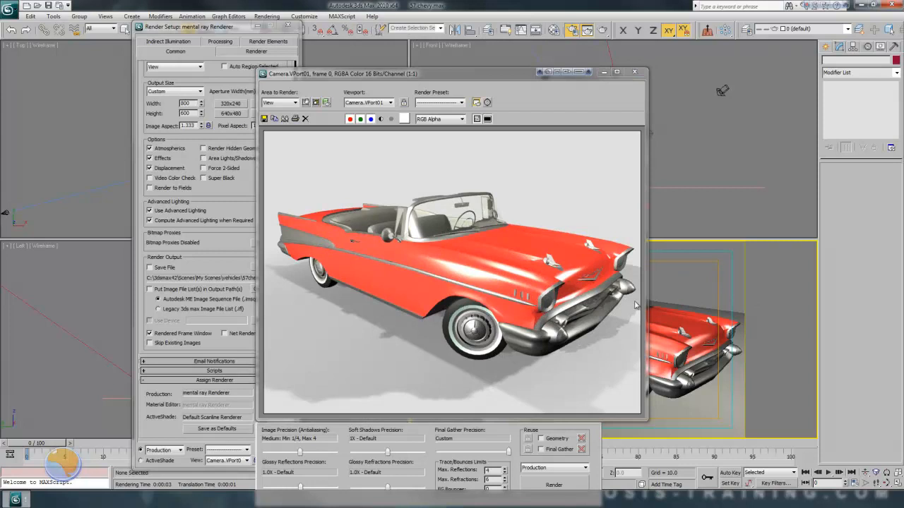
{"action": "left_click", "coordinate": [636, 74]}
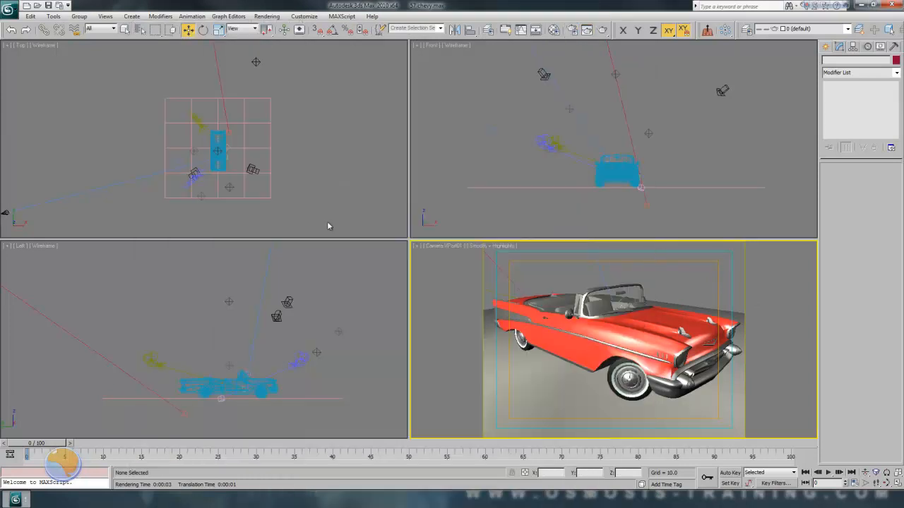